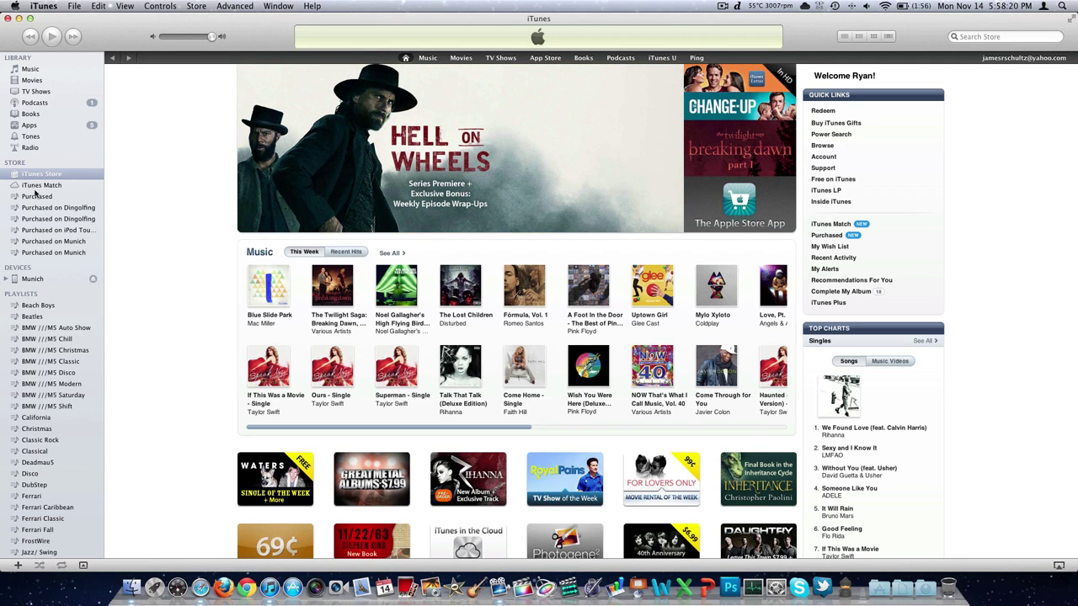
Subscribe to iTunes Match for $24.99, signing in with the Apple ID password
left_click(827, 226)
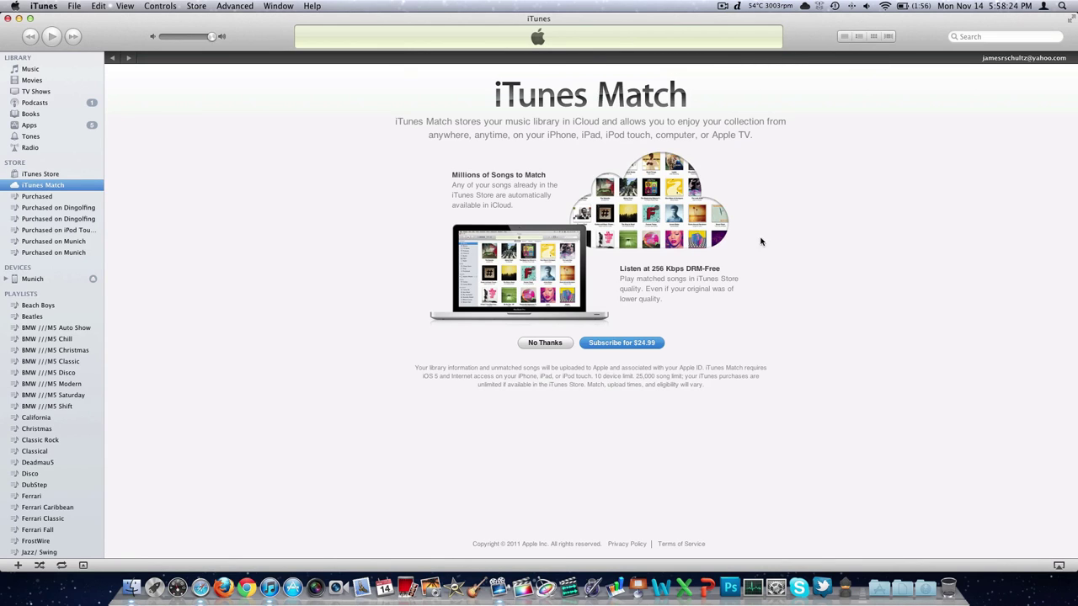
left_click(640, 341)
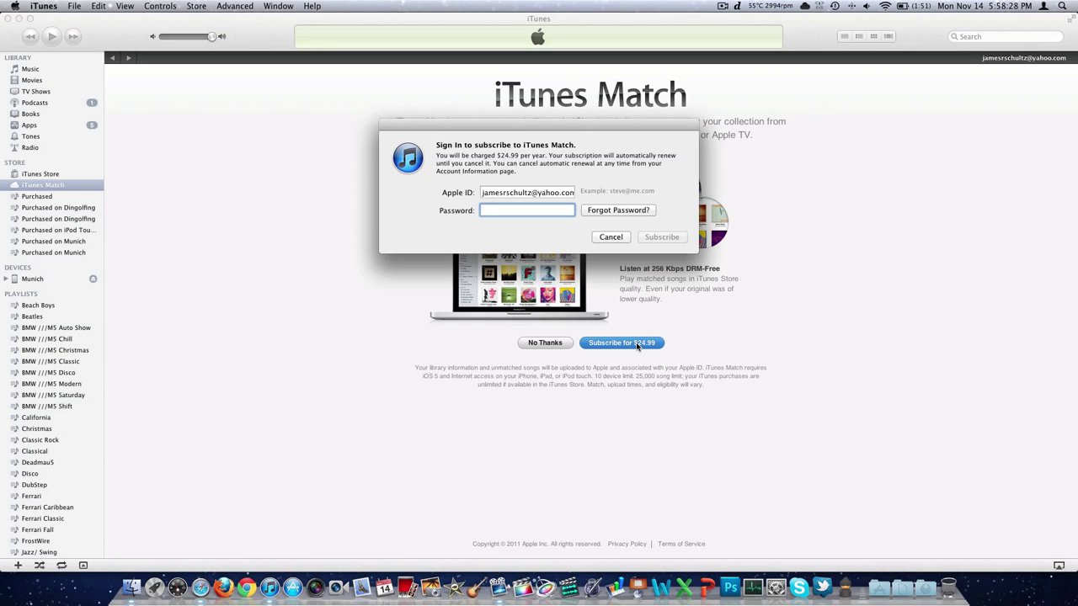
type("********")
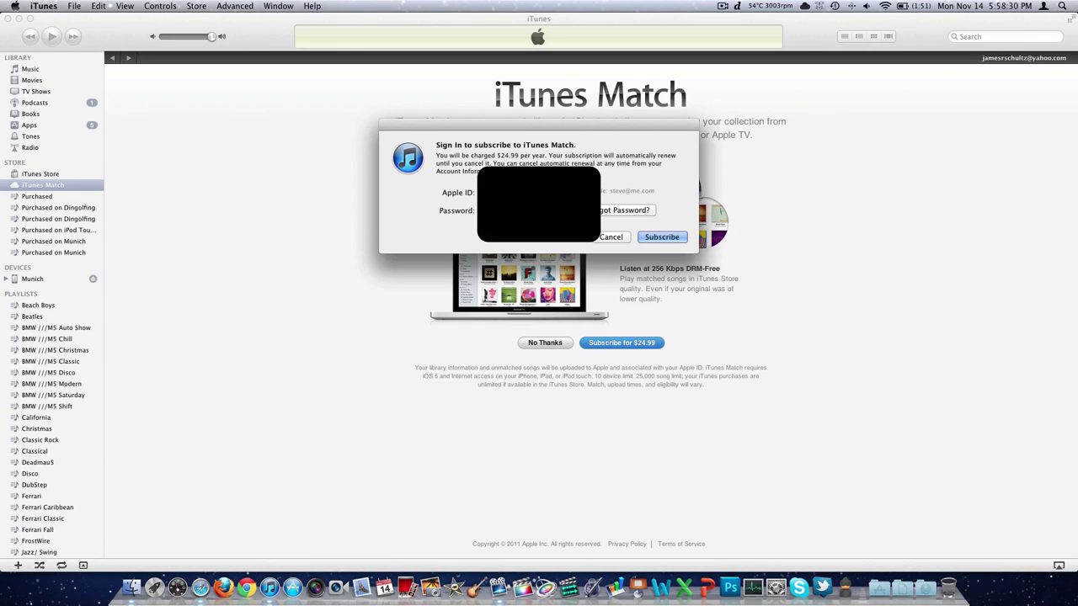
key("Return")
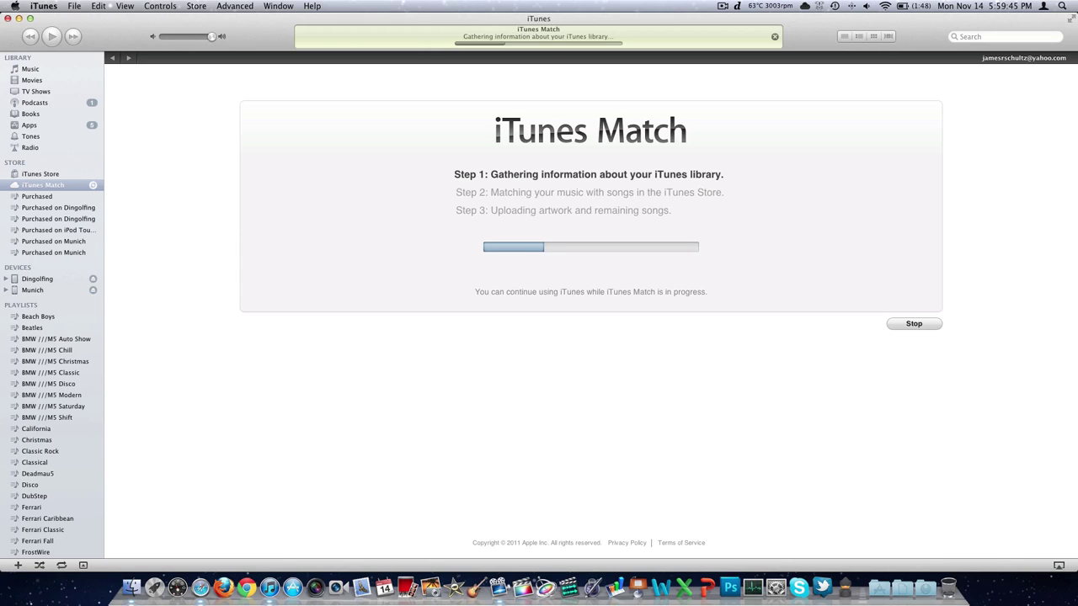
View the Music library, return to iTunes Match and start the interrupted matching process again
left_click(42, 71)
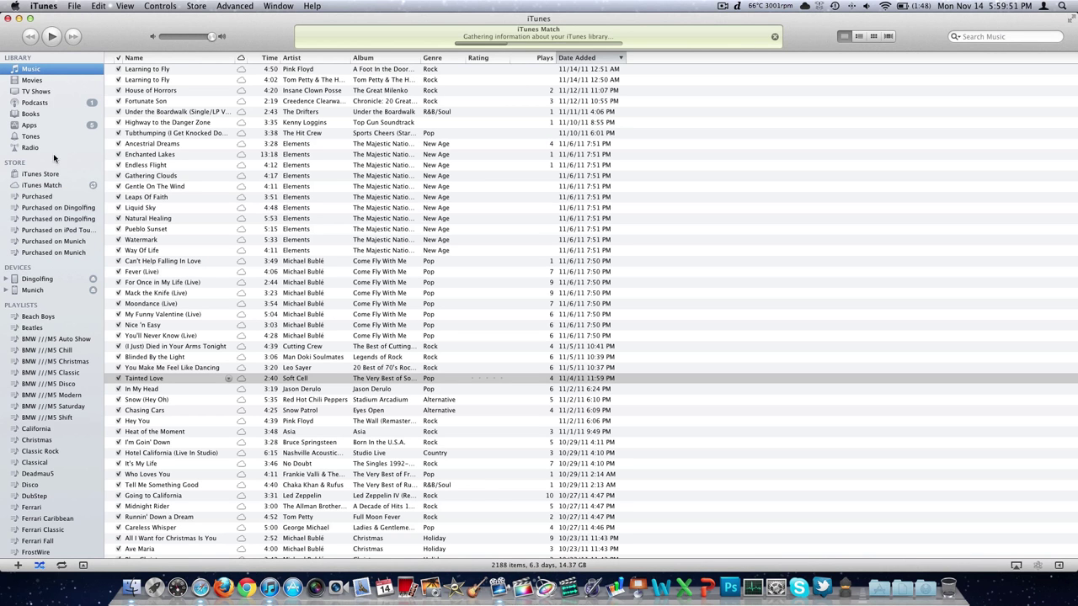
left_click(51, 184)
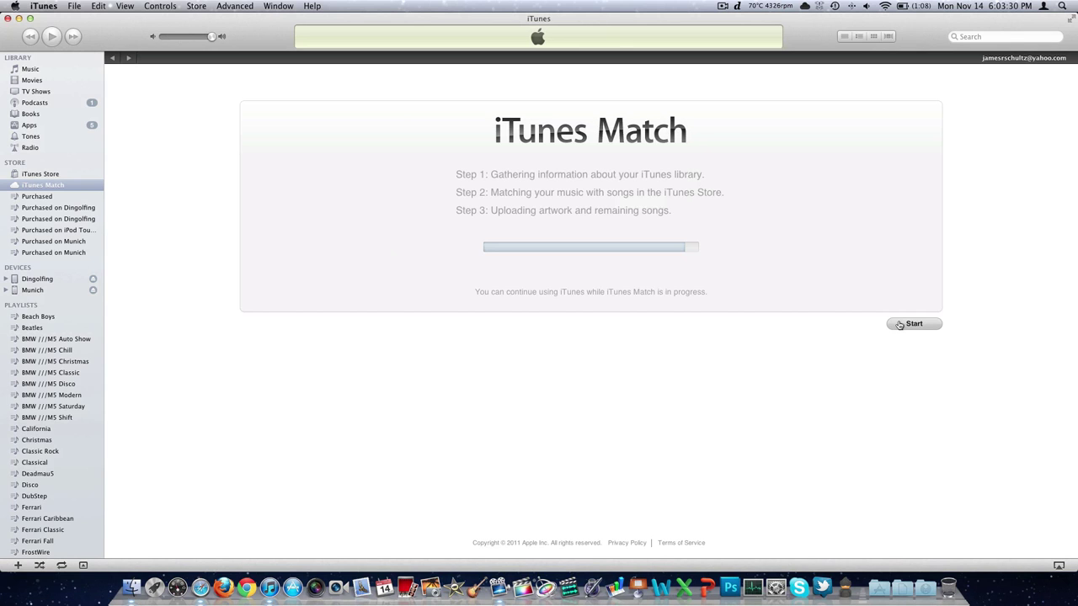
left_click(900, 324)
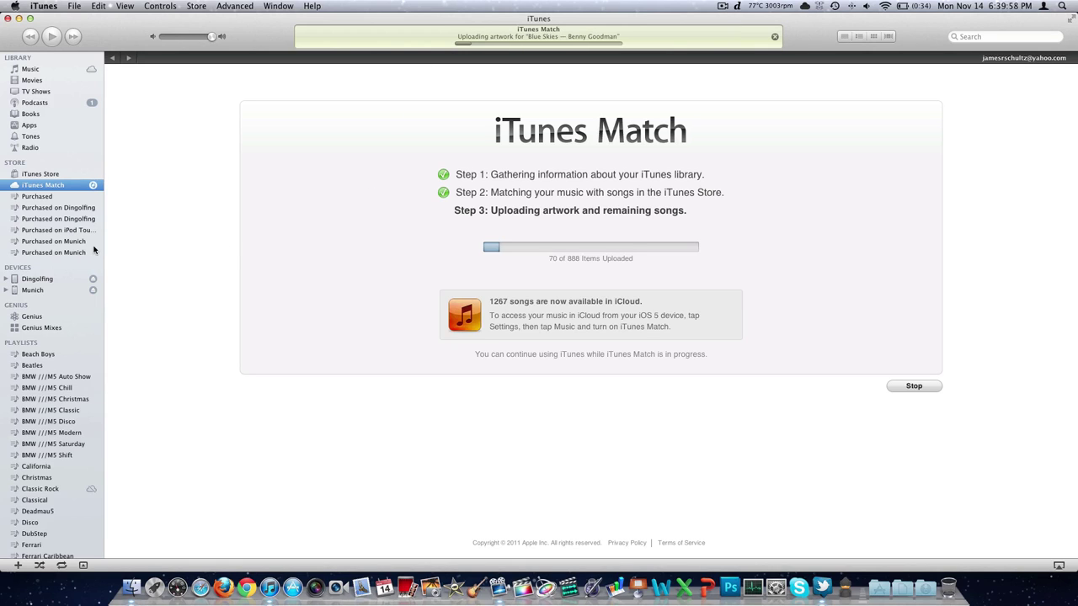
Examine the iCloud icons beside the songs throughout the Music library
left_click(46, 71)
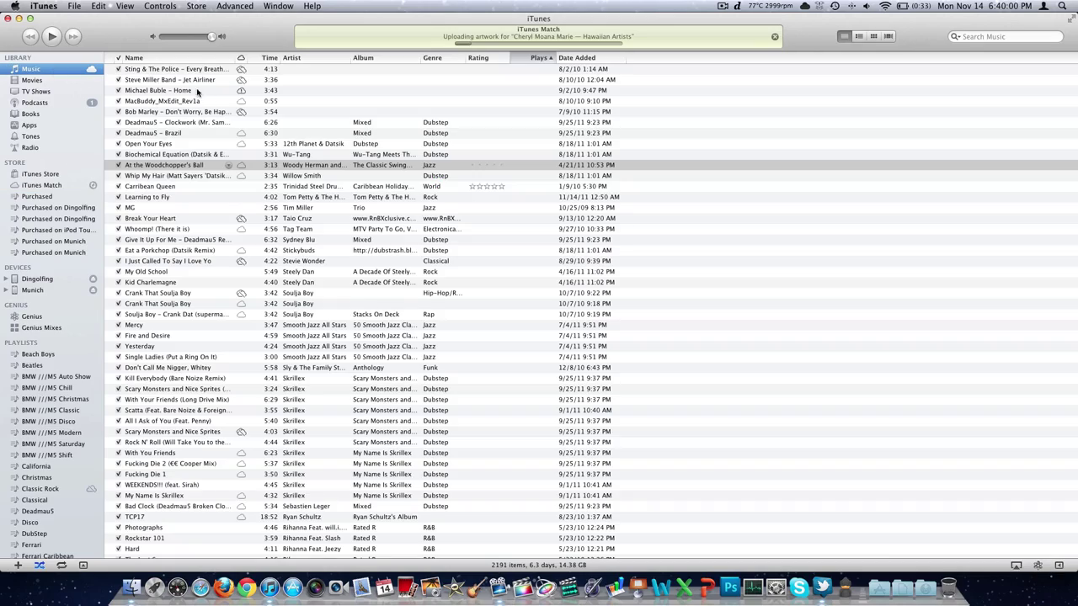
scroll(230, 96, "down", 10)
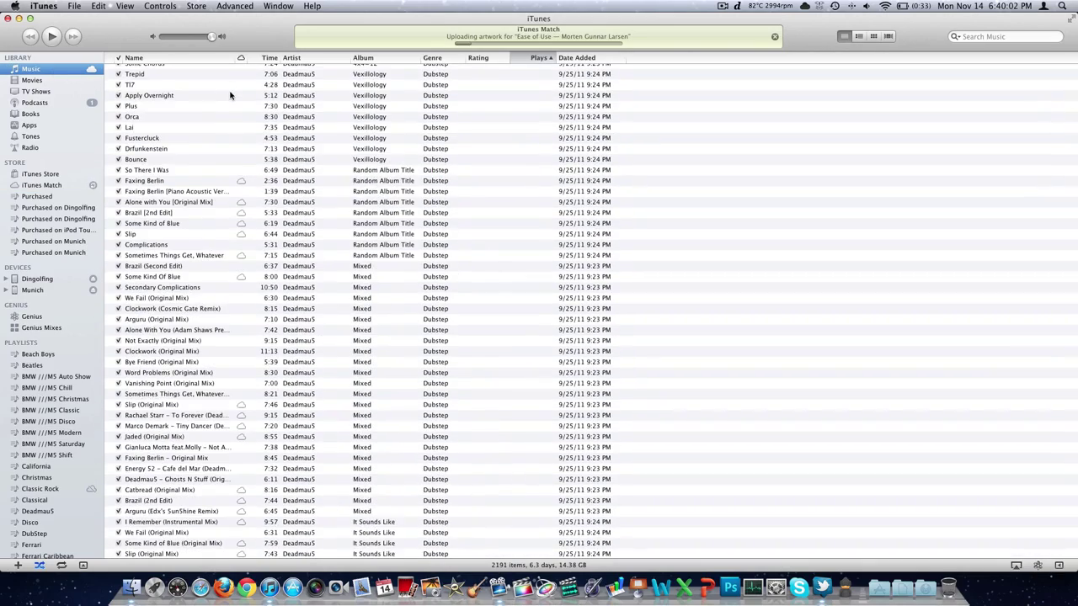
scroll(230, 96, "up", 10)
scroll(244, 169, "down", 15)
scroll(253, 223, "down", 15)
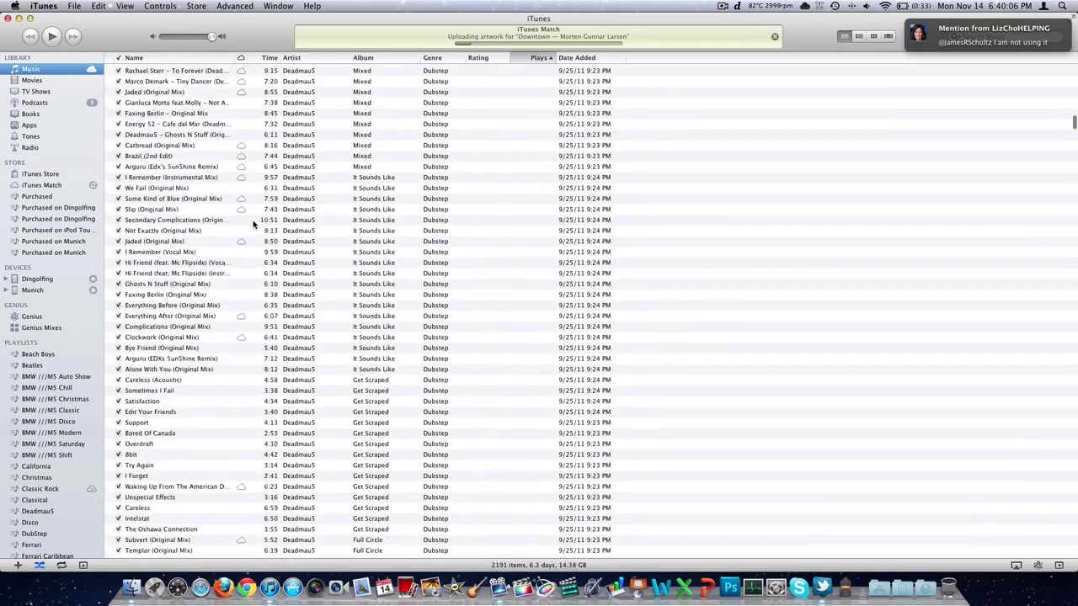
scroll(252, 223, "up", 15)
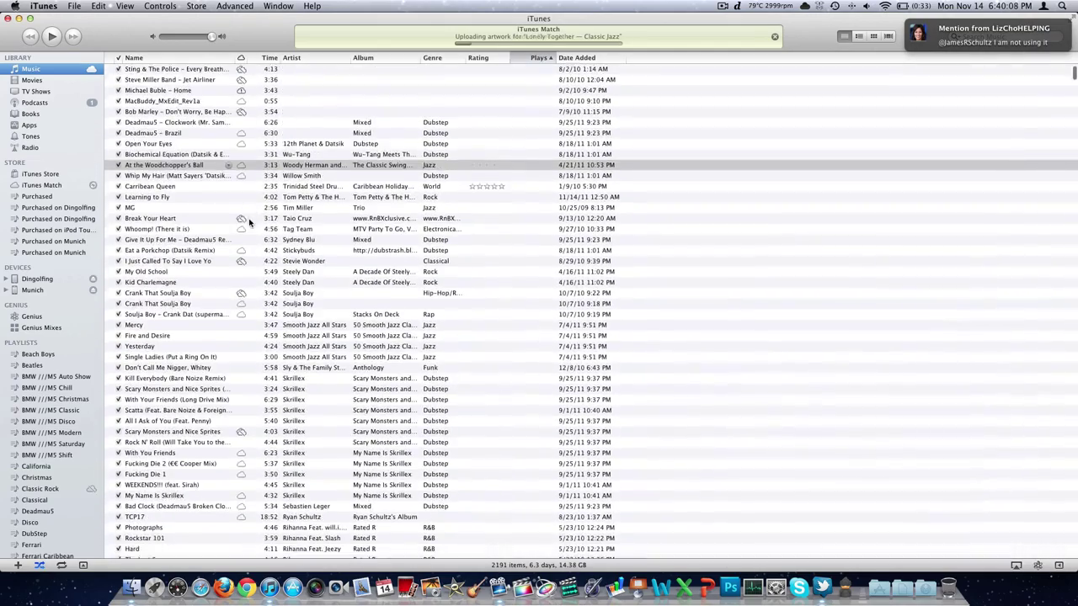
scroll(51, 252, "down", 4)
scroll(48, 305, "up", 4)
Check the iTunes Match upload progress and the network traffic in Activity Monitor, and return to iTunes
left_click(47, 187)
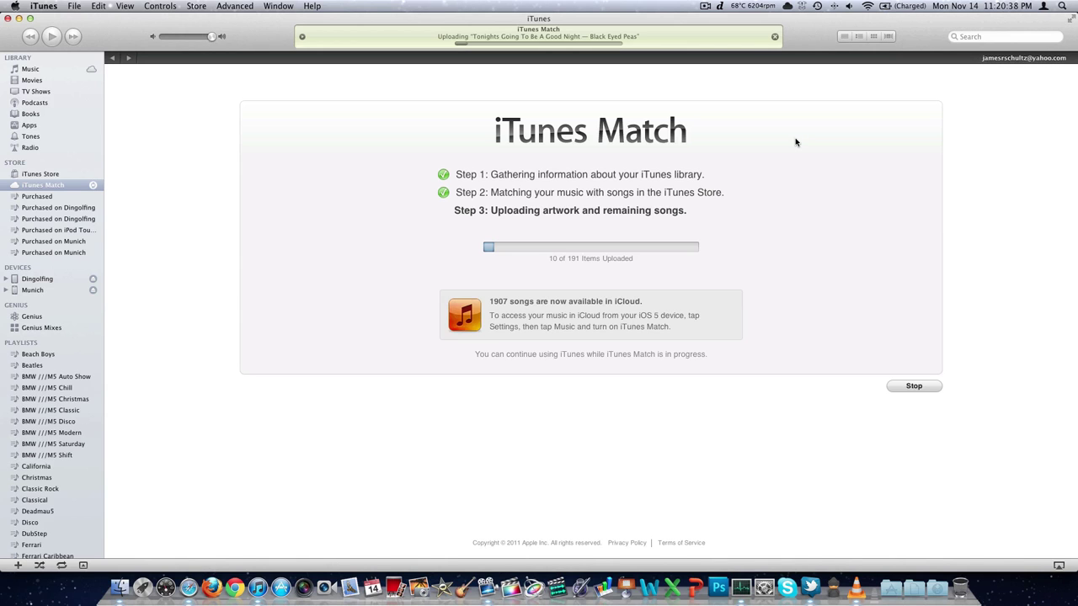
left_click(741, 587)
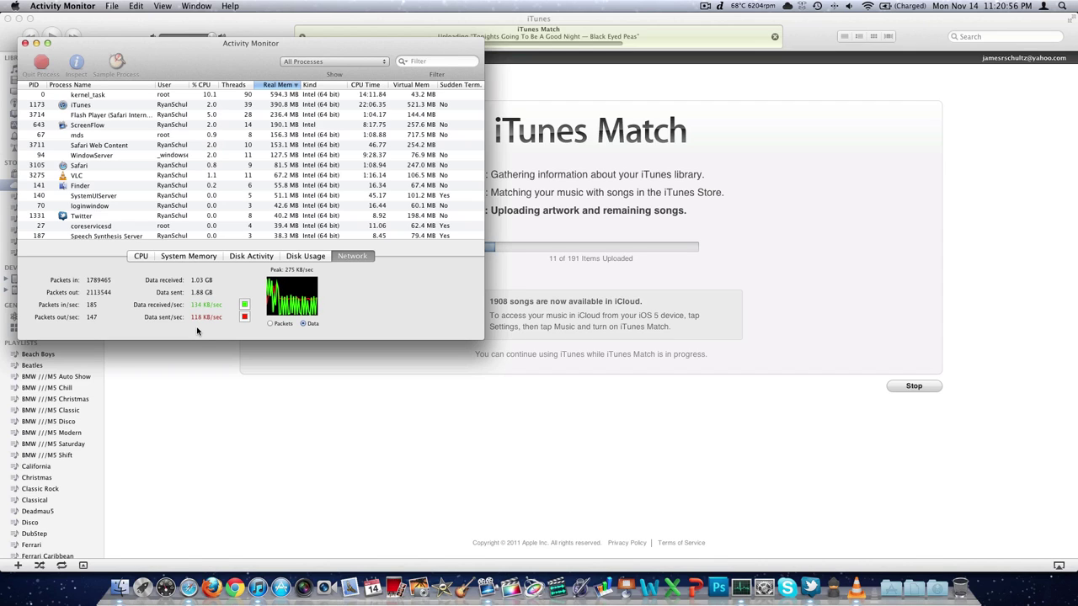
key("super+Tab")
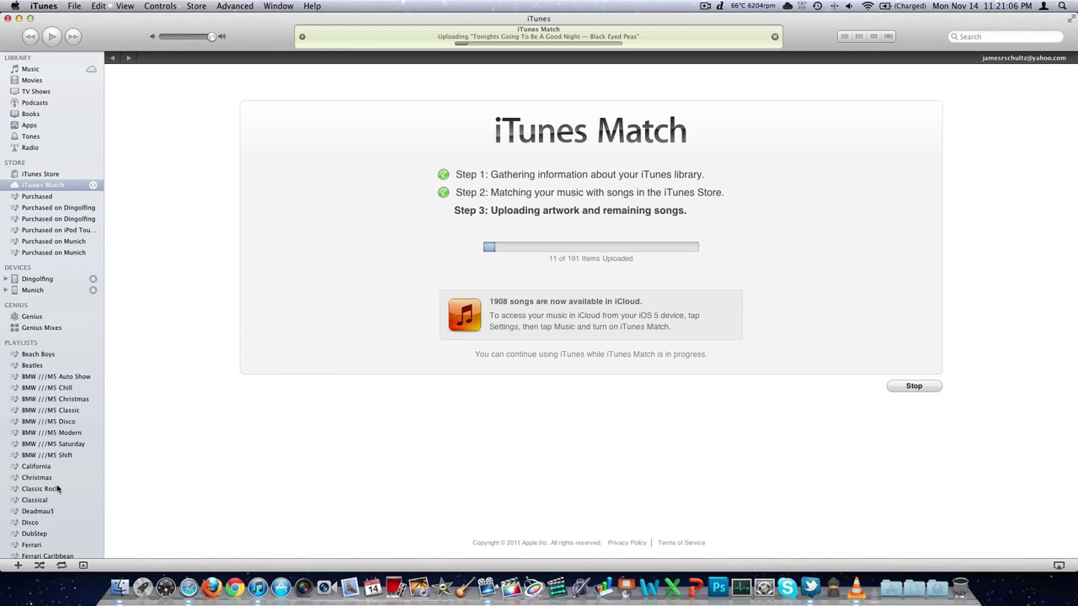
Sort the Beatles playlist by iCloud Download and add the iCloud Status column to it
left_click(49, 368)
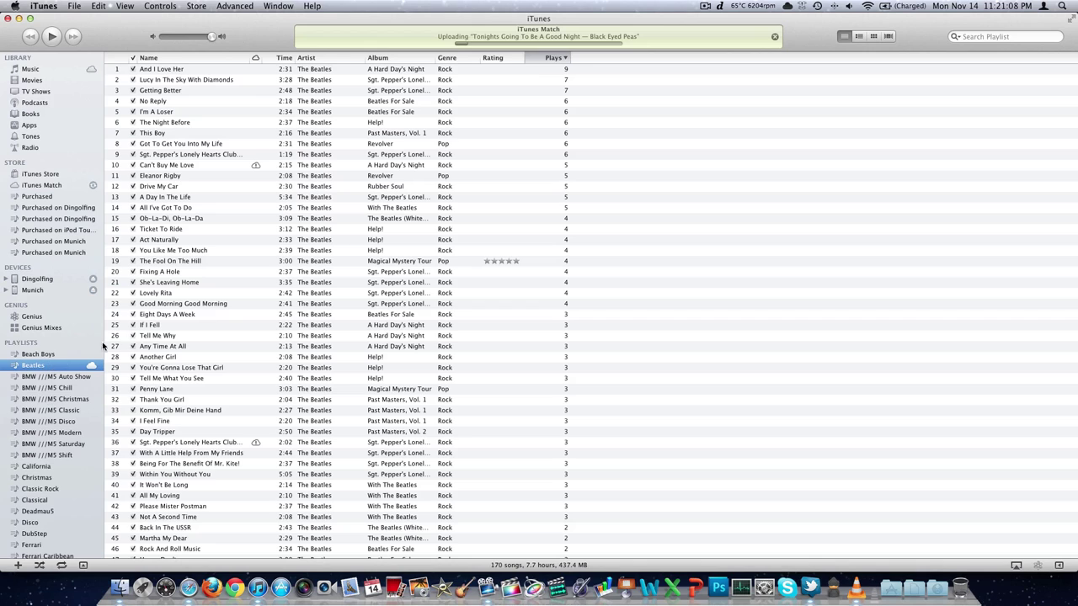
left_click(257, 59)
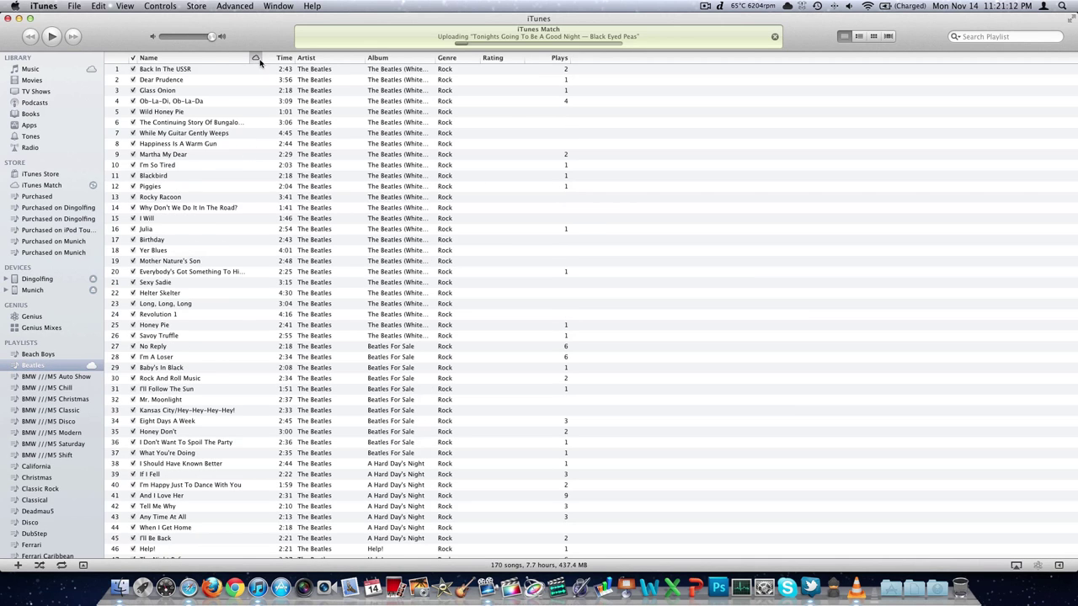
right_click(606, 58)
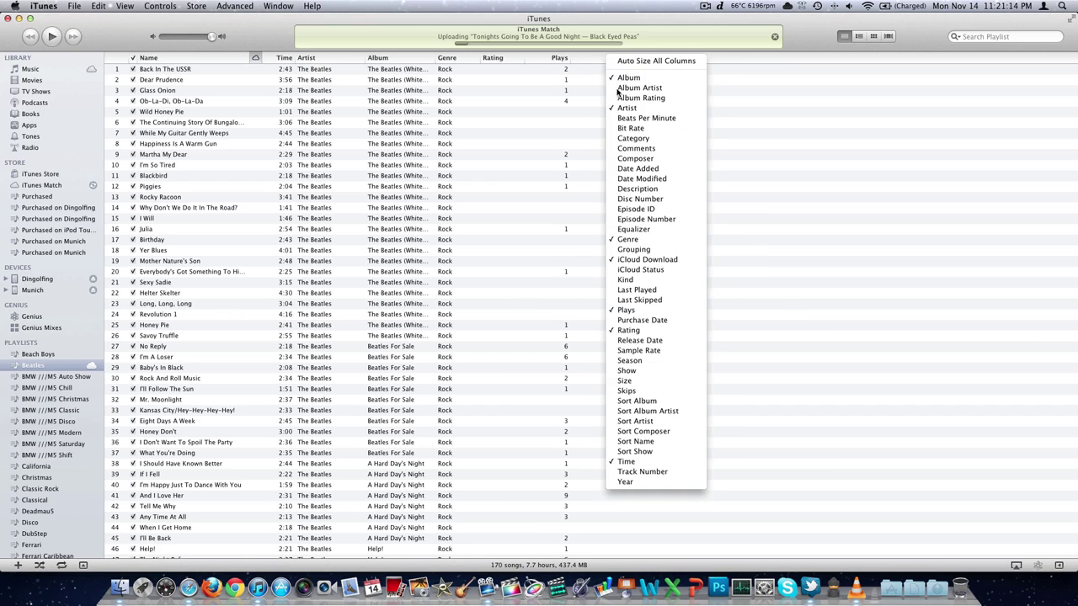
left_click(640, 270)
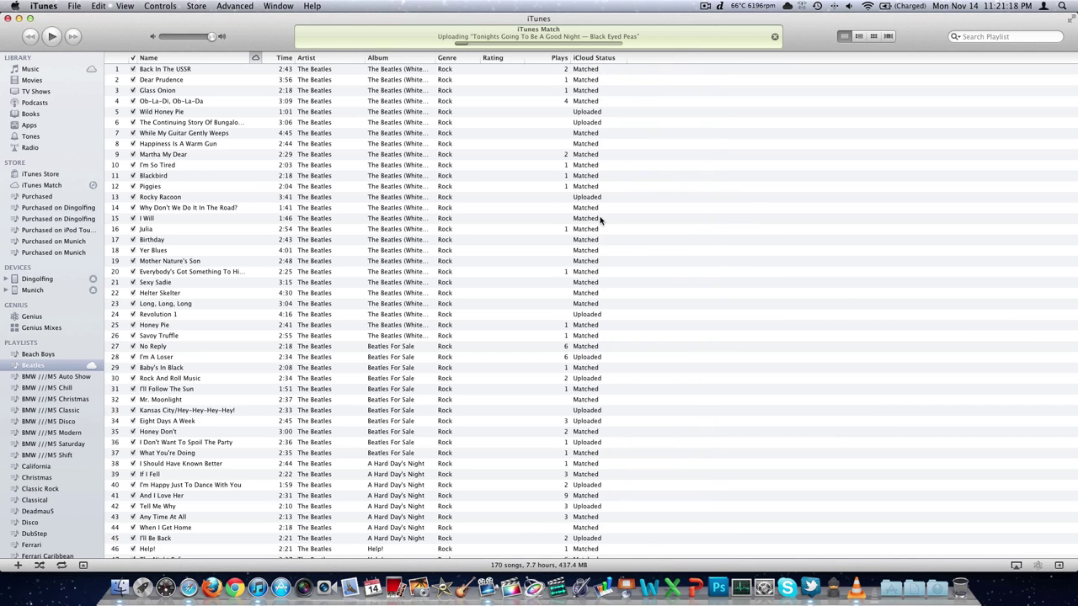
Review the iCloud statuses in the Beatles playlist and read the upload error details for Revolution 9
scroll(600, 261, "down", 10)
scroll(600, 268, "down", 15)
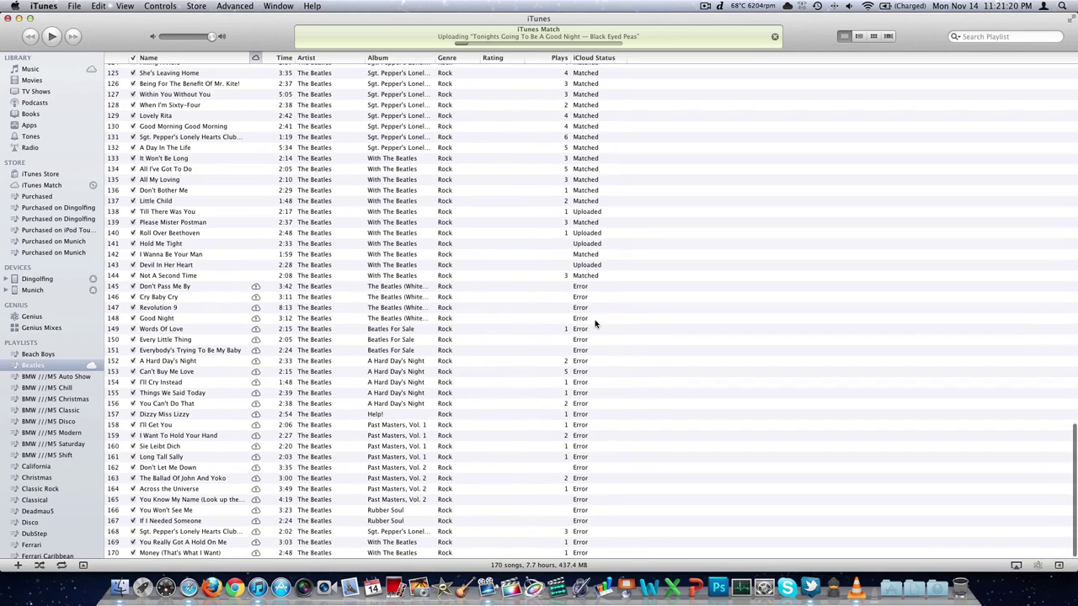
left_click(578, 307)
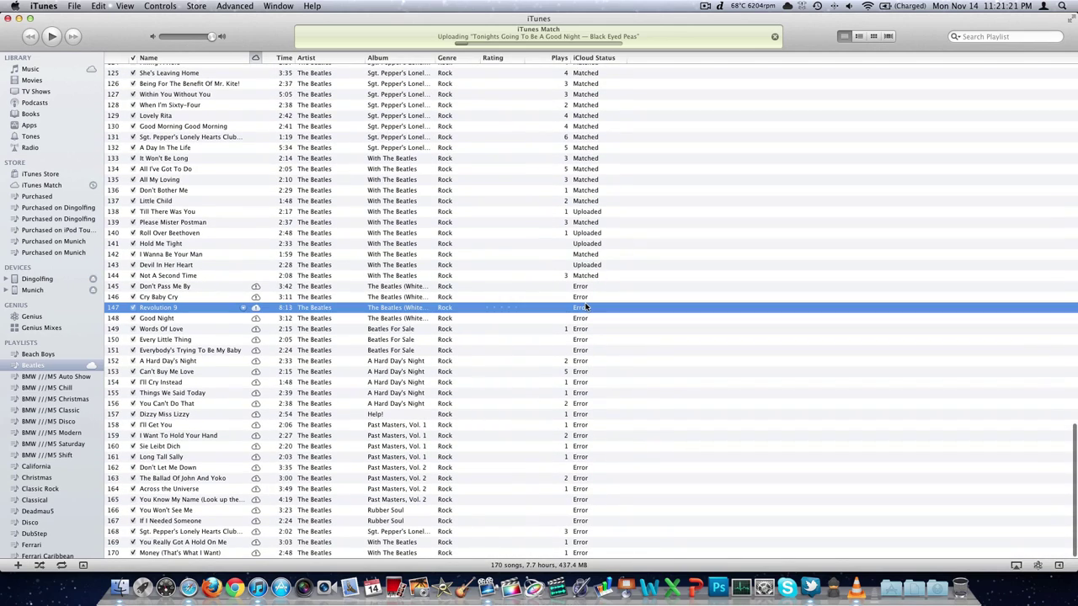
left_click(256, 308)
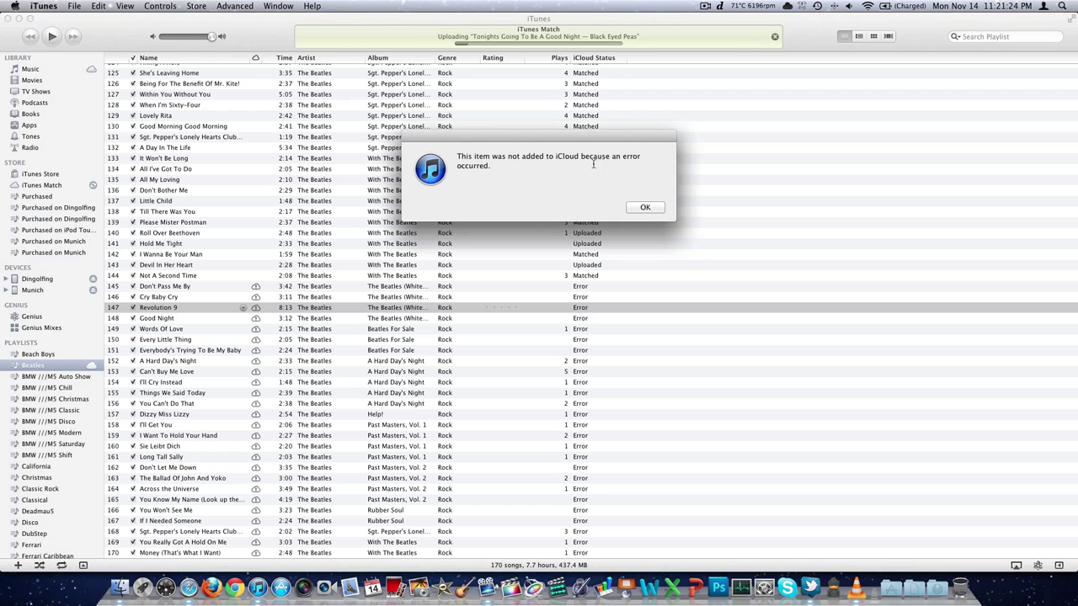
left_click(639, 212)
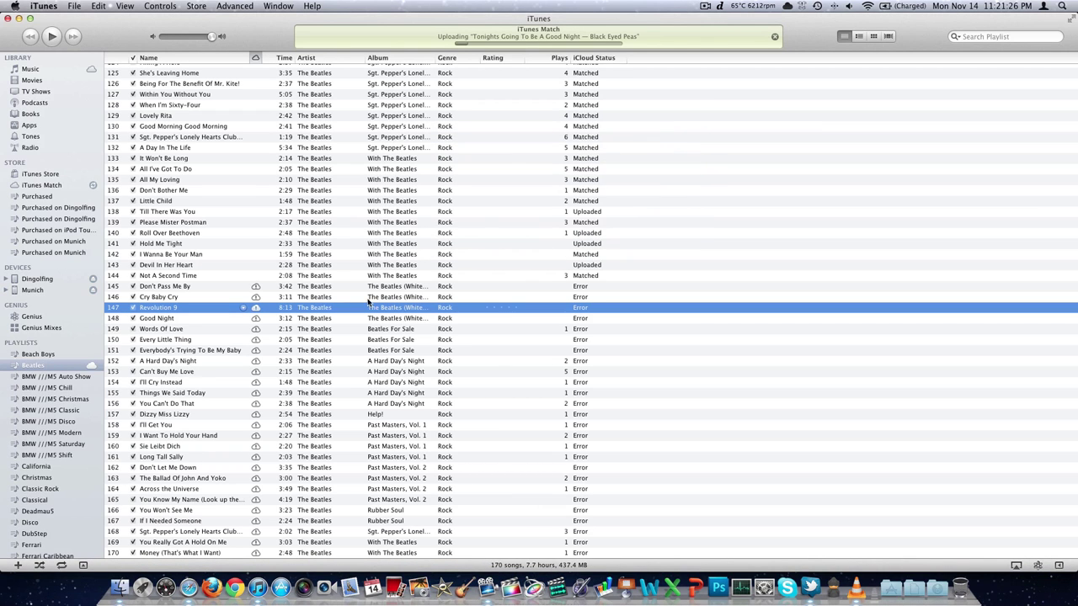
Play Revolution 9 from the Beatles playlist and select Words Of Love
double_click(243, 309)
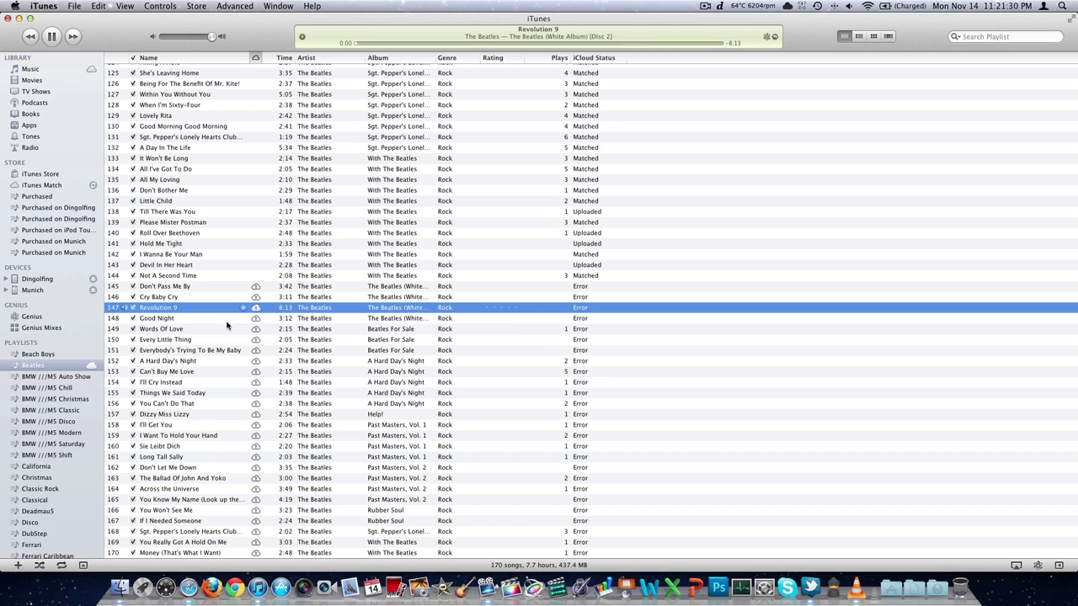
left_click(224, 329)
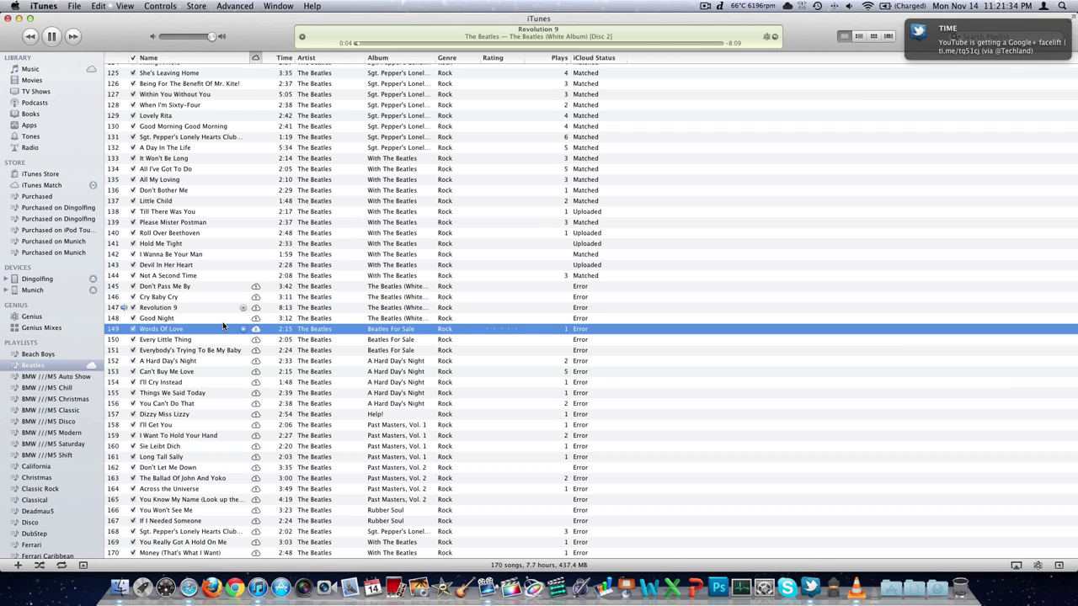
scroll(226, 320, "up", 20)
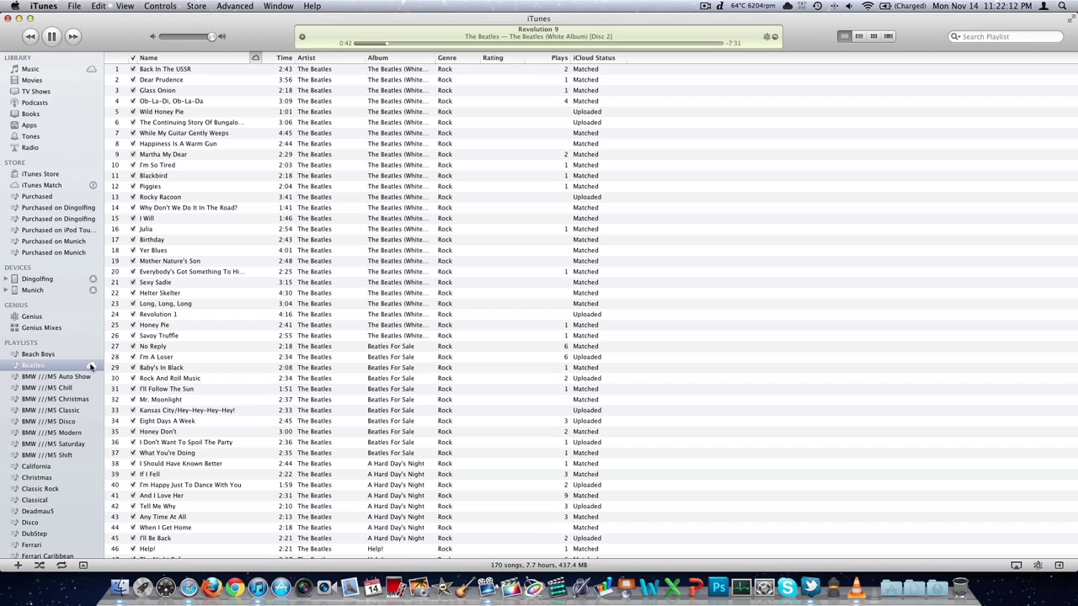
Reopen the iTunes Match progress page and compare it with the current data rates in Activity Monitor before returning to iTunes
left_click(63, 187)
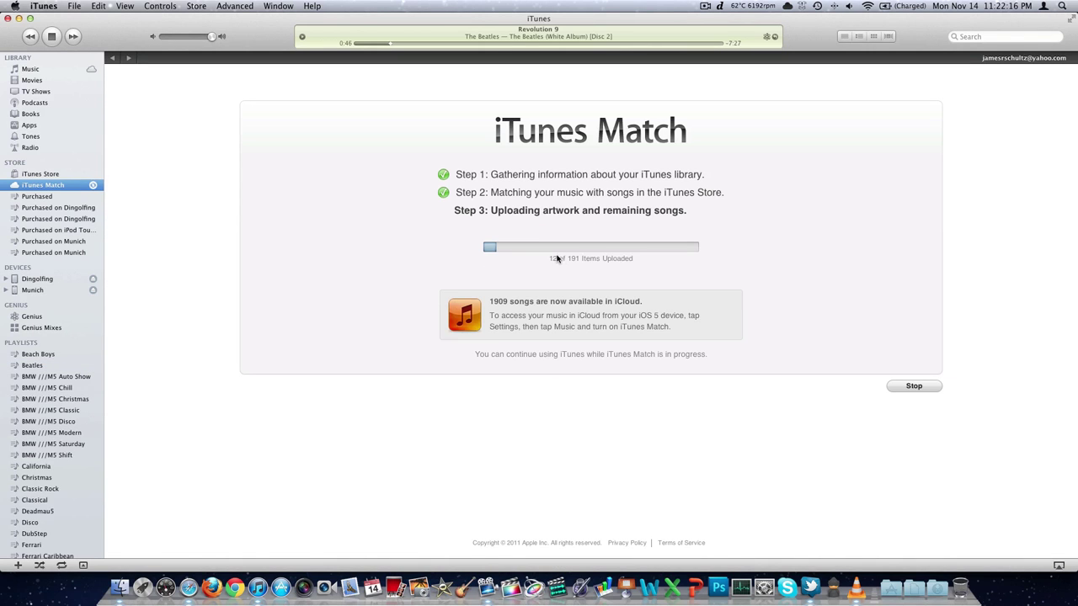
left_click(746, 587)
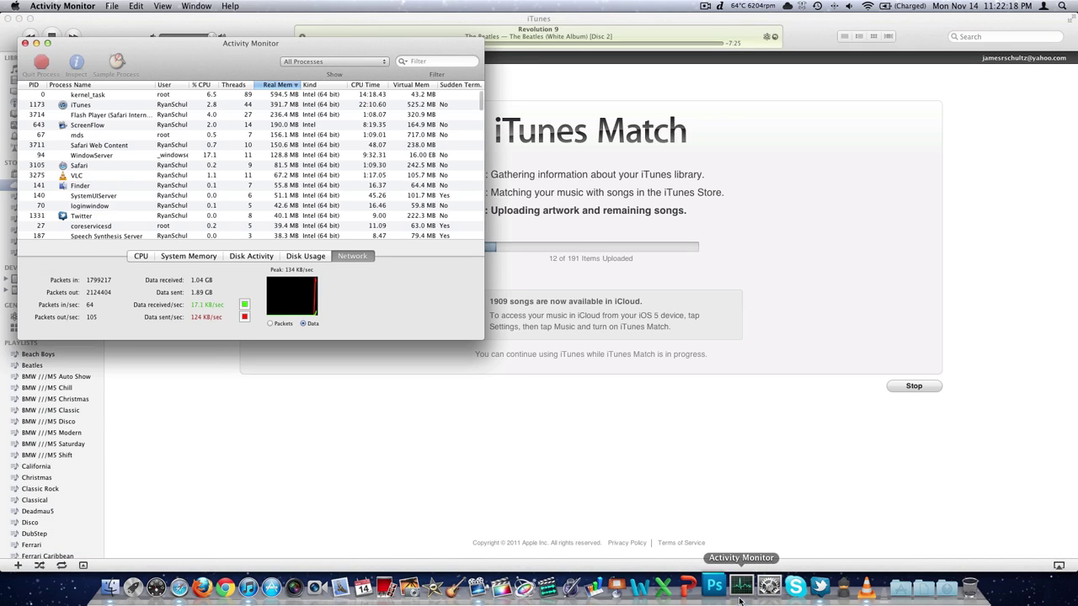
left_click(593, 428)
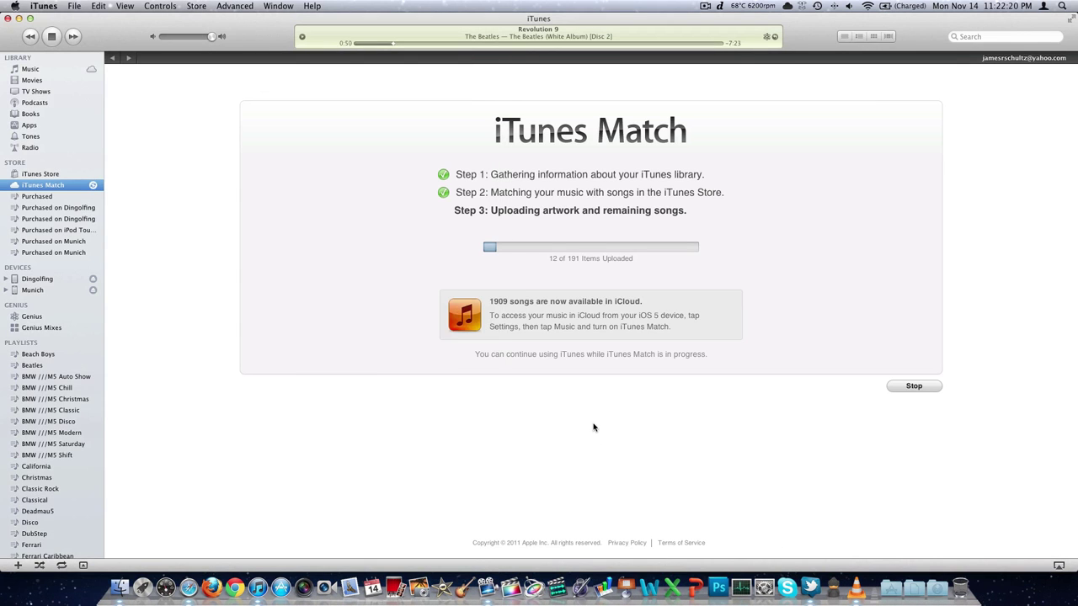